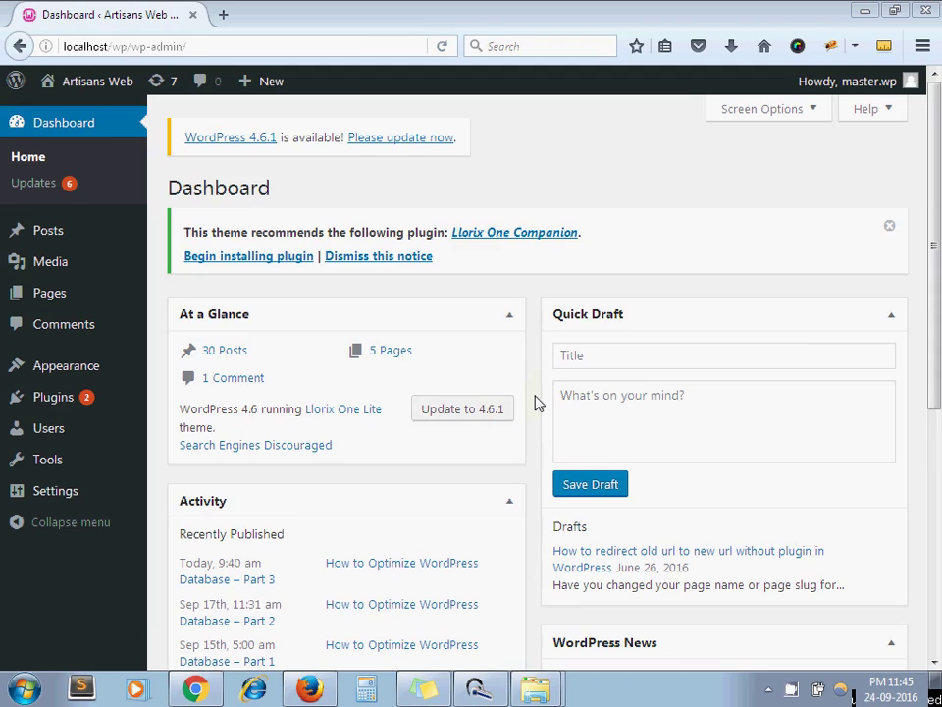
# Step: Open the site's WordPress updates page for version 4.6.1, and view the WordPress.org site in Chrome
pyautogui.click(462, 410)
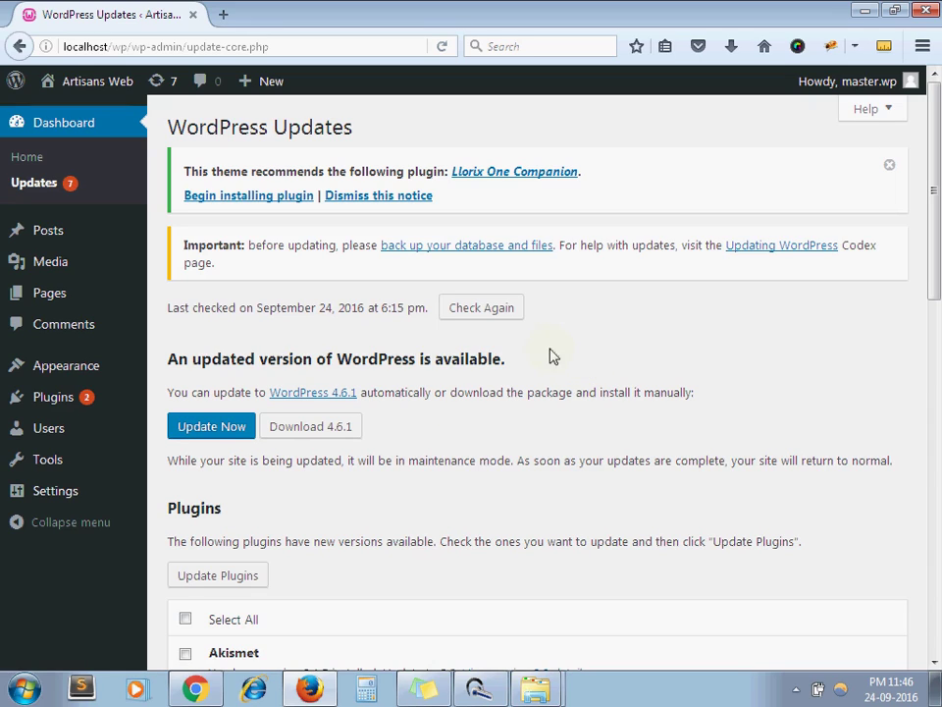
pyautogui.click(195, 689)
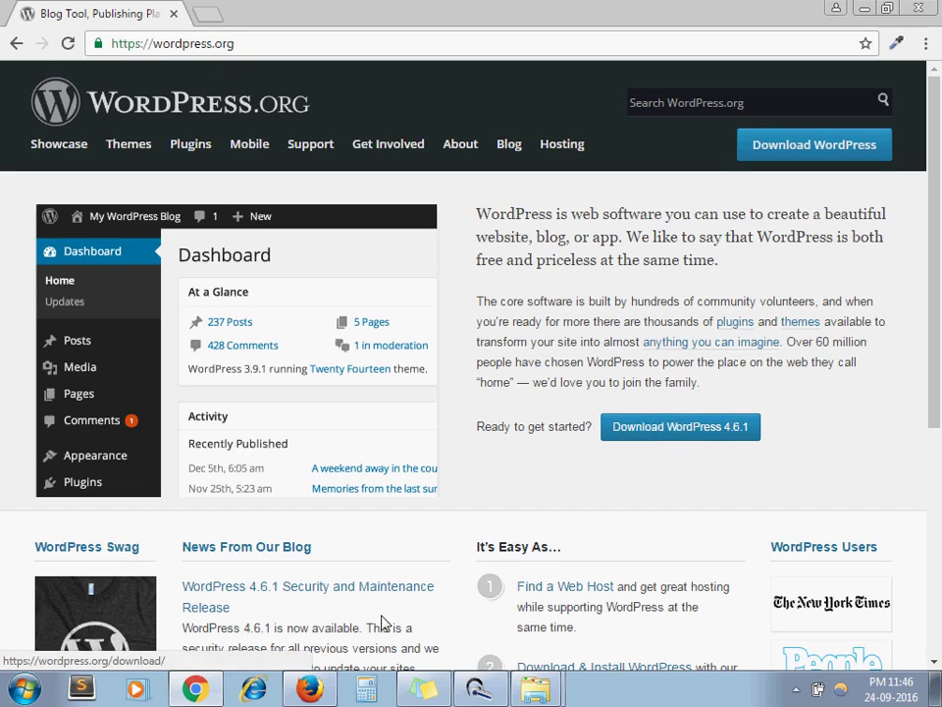
# Step: Switch to the Downloads folder in Windows Explorer and extract the wordpress-4.6.1 archive there
pyautogui.click(530, 693)
pyautogui.moveTo(530, 690)
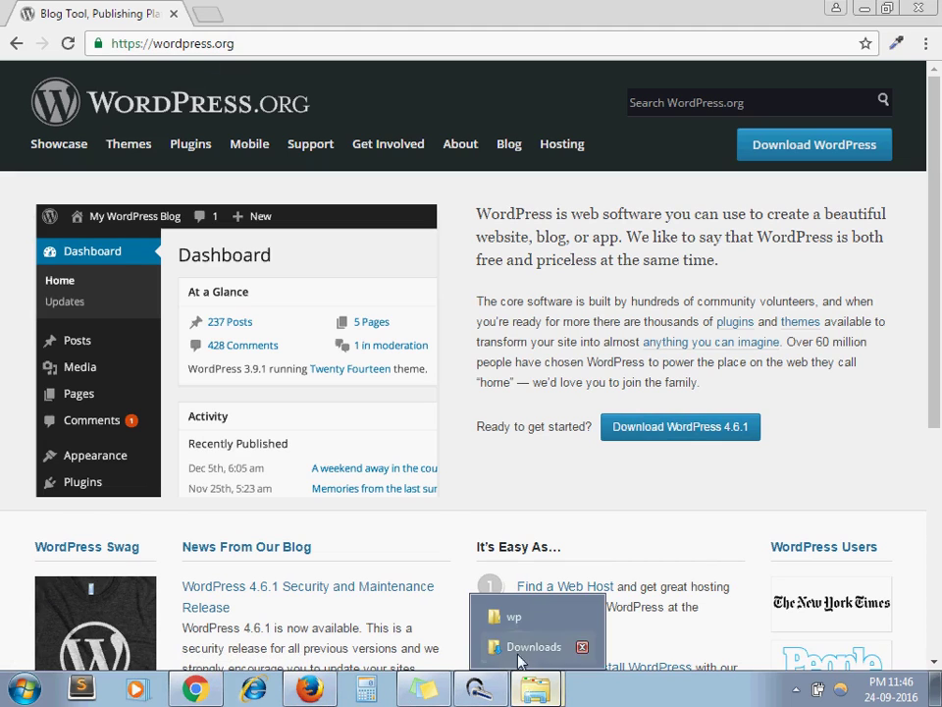
pyautogui.click(528, 647)
pyautogui.click(214, 125)
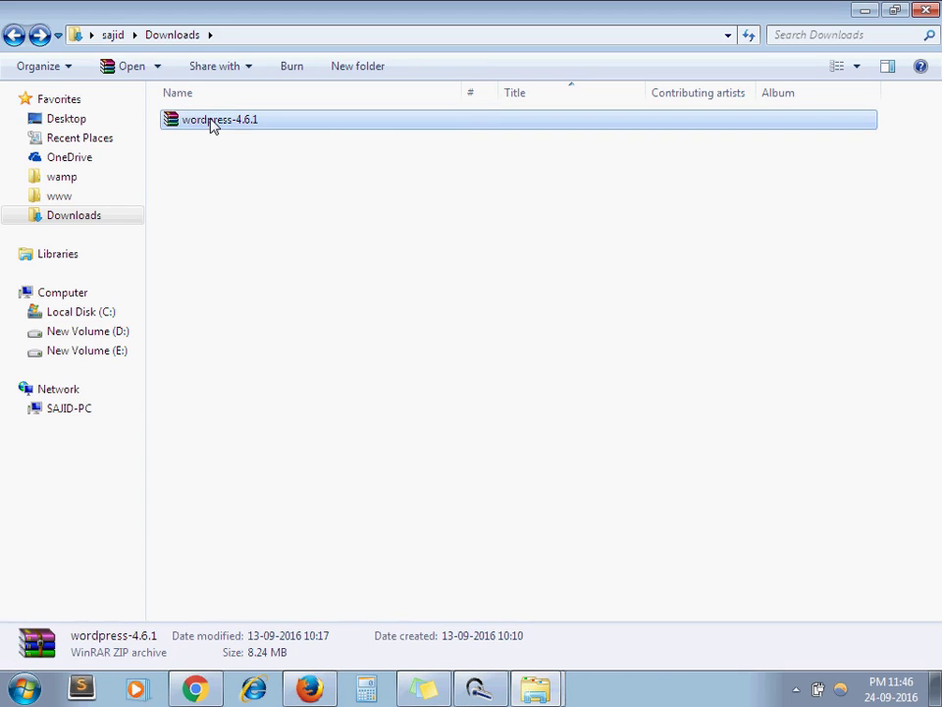
pyautogui.rightClick(211, 122)
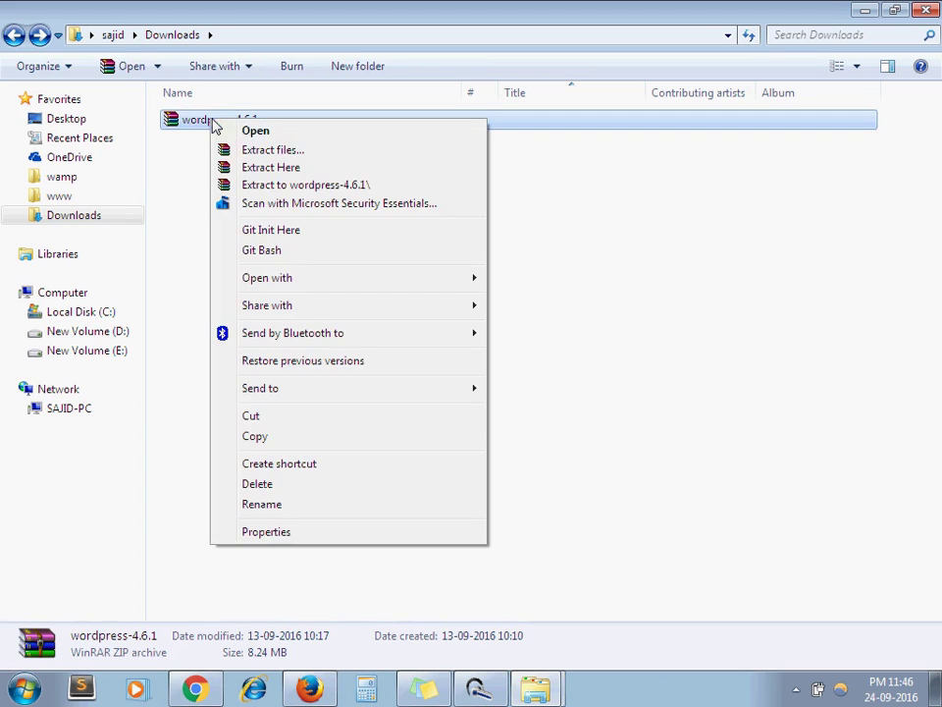
pyautogui.click(257, 165)
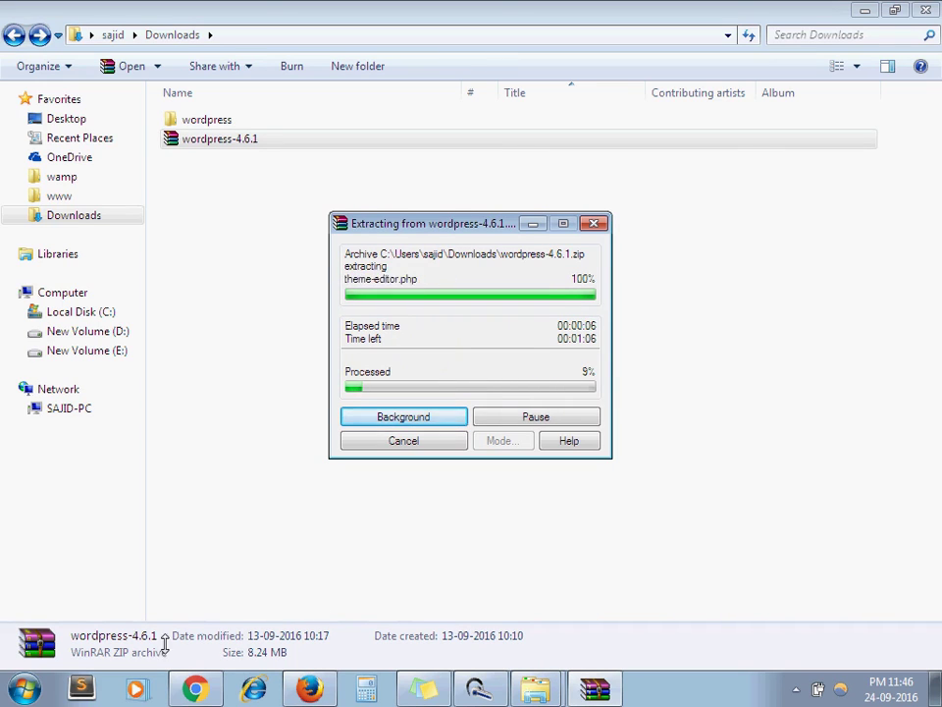
# Step: Delete the wp-admin and wp-includes folders from the site's wp folder
pyautogui.click(536, 687)
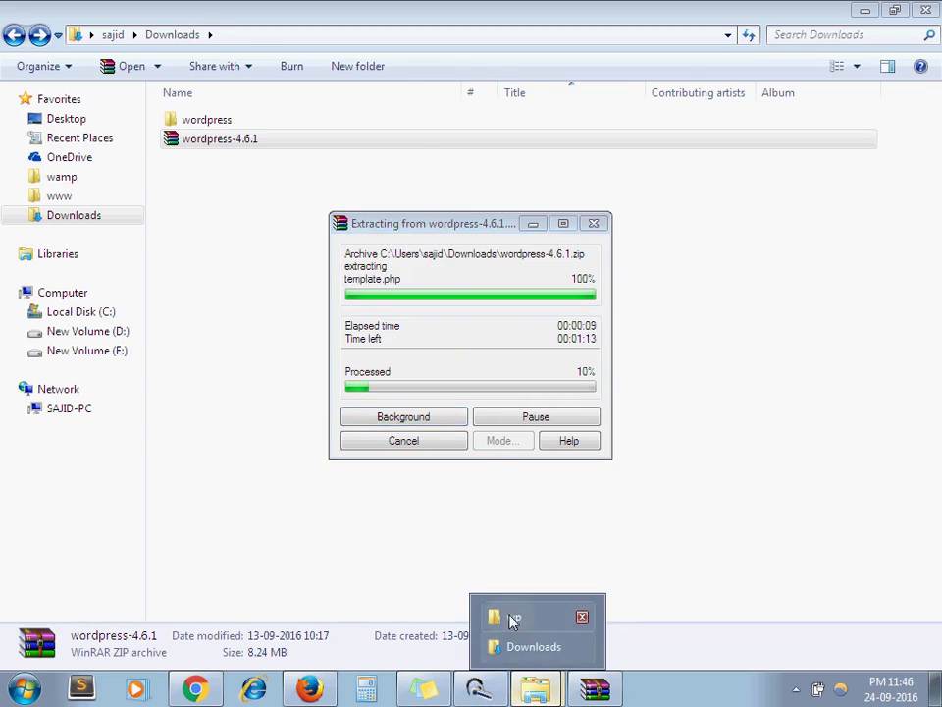
pyautogui.click(511, 676)
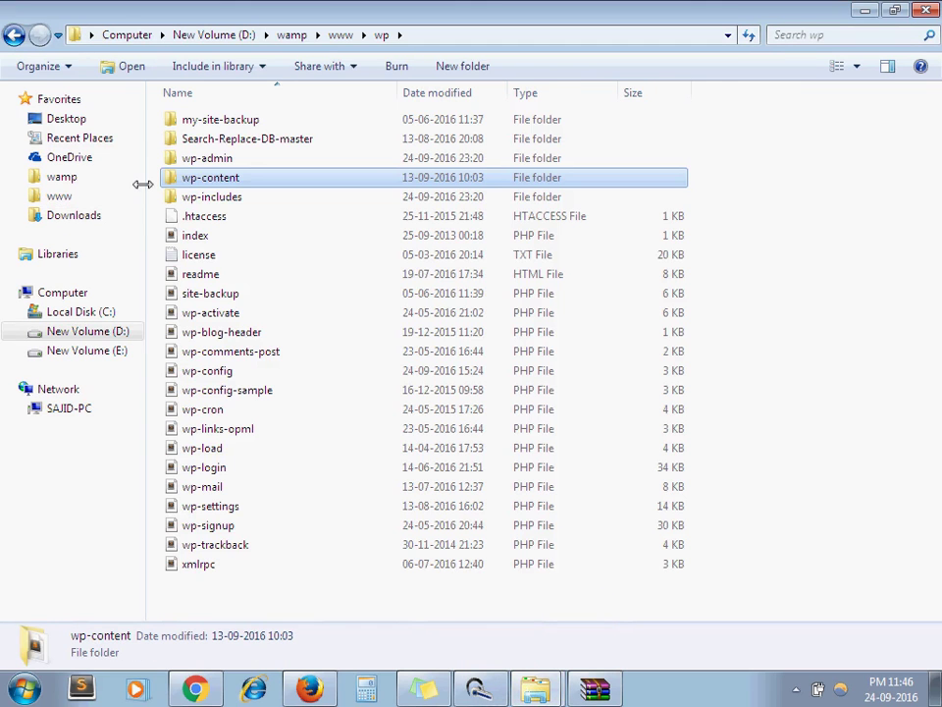
pyautogui.click(241, 167)
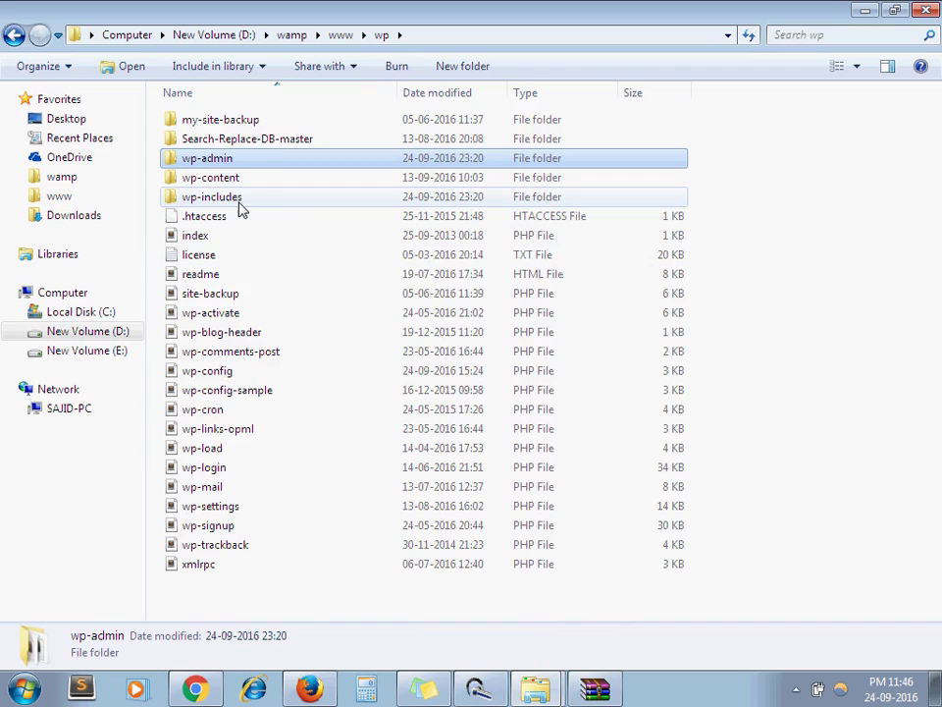
pyautogui.keyDown('ctrl'); pyautogui.click(235, 201); pyautogui.keyUp('ctrl')
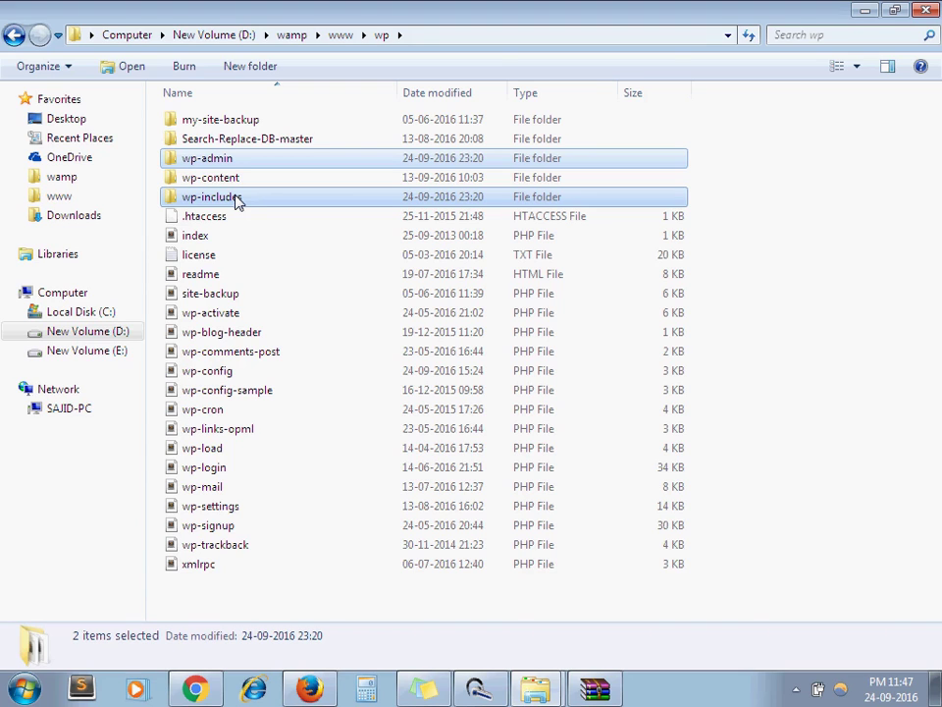
pyautogui.press('Delete')
pyautogui.press('Escape')
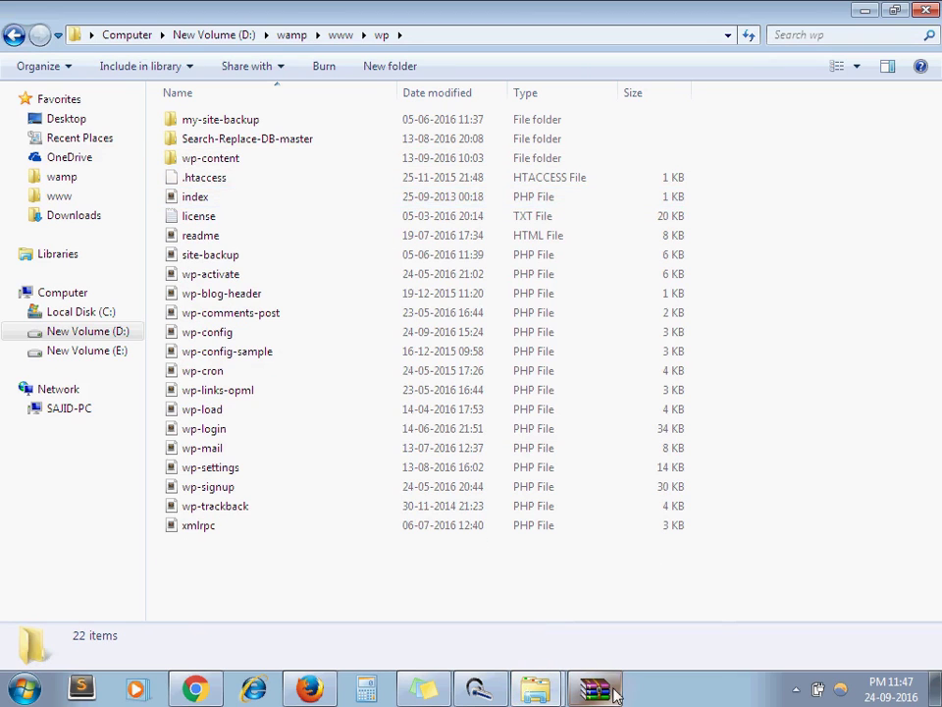
# Step: Copy the wp-admin and wp-includes folders from the extracted wordpress folder in Downloads into the site's wp folder
pyautogui.moveTo(553, 697)
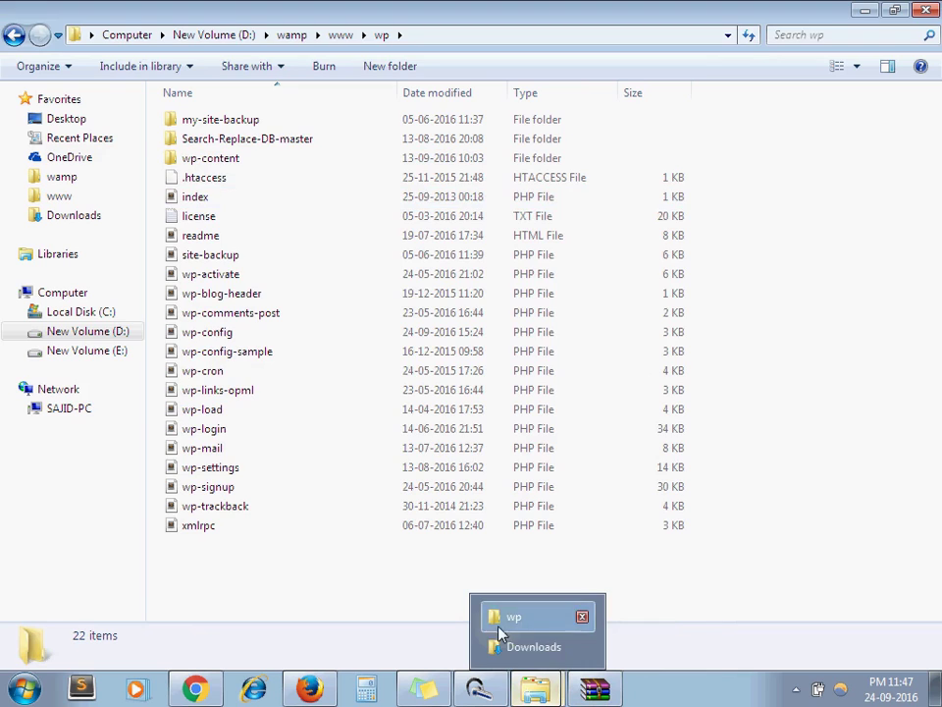
pyautogui.click(520, 648)
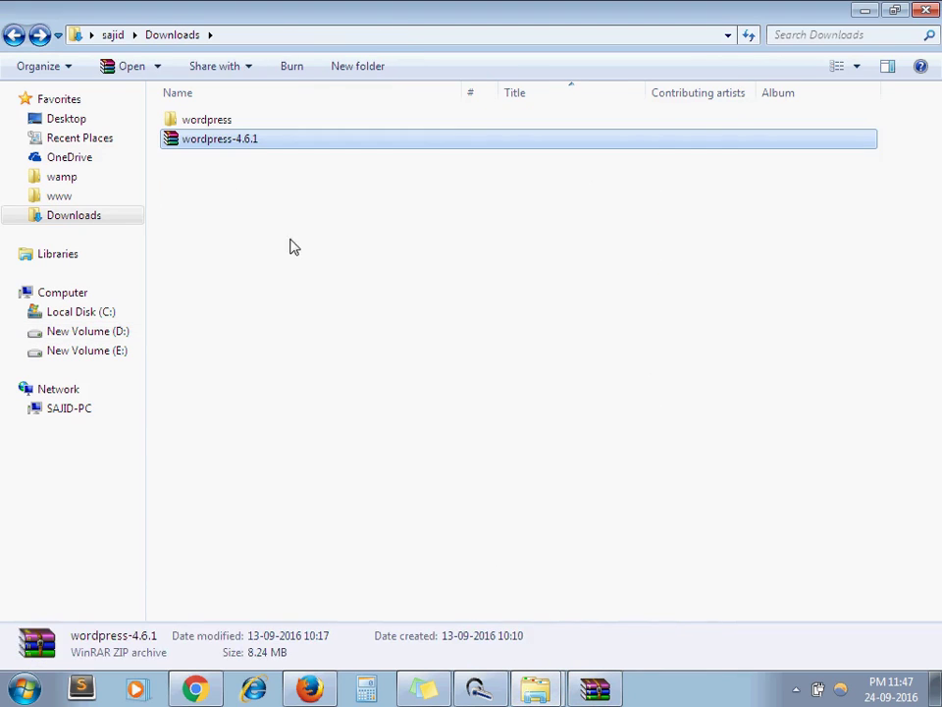
pyautogui.doubleClick(219, 123)
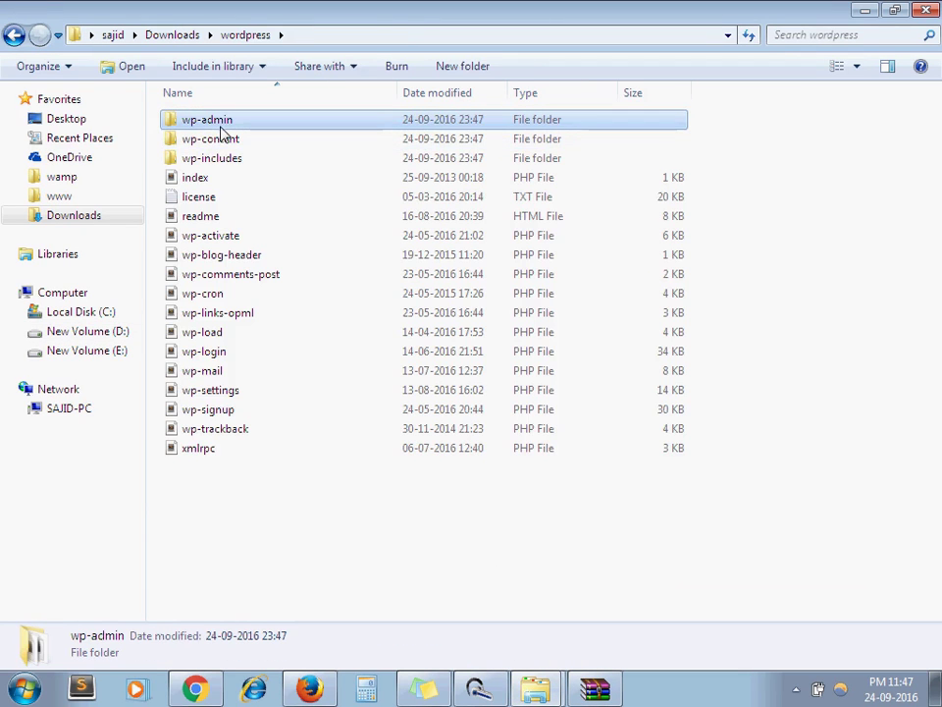
pyautogui.keyDown('ctrl'); pyautogui.click(232, 164); pyautogui.keyUp('ctrl')
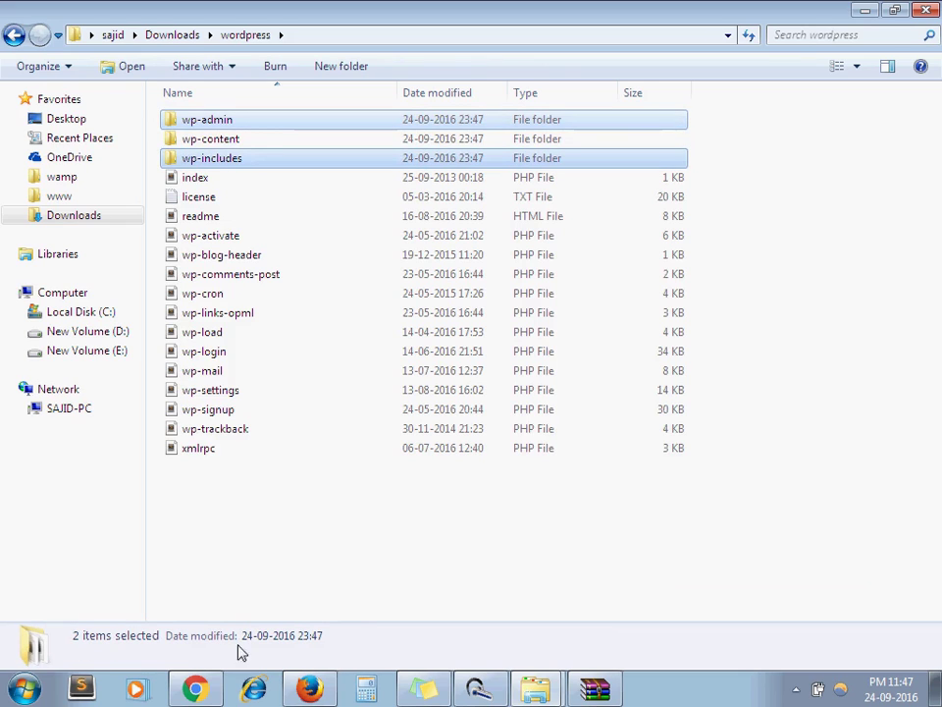
pyautogui.click(535, 689)
pyautogui.click(511, 624)
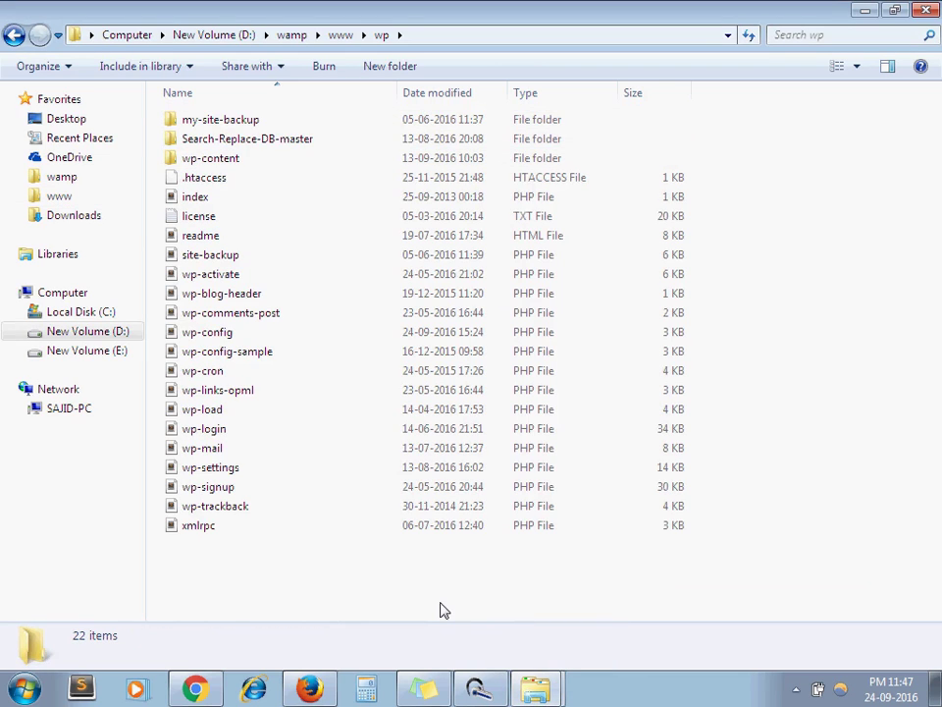
pyautogui.hotkey('ctrl', 'v')
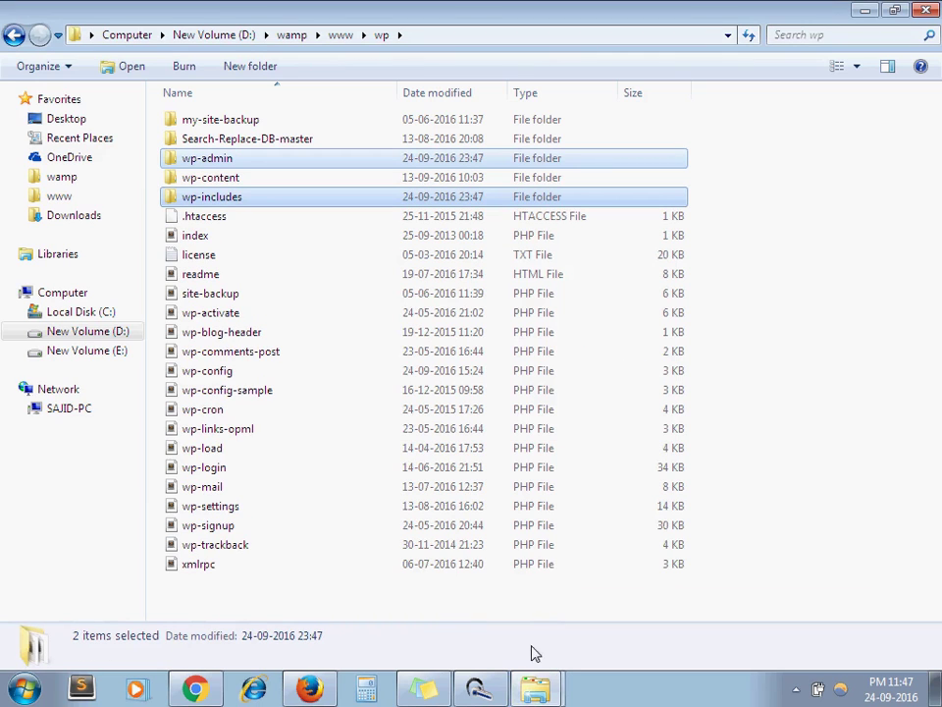
# Step: Copy all root files from index through xmlrpc in the extracted wordpress folder into the wp folder, replacing the existing file for every conflict
pyautogui.moveTo(535, 687)
pyautogui.click(543, 650)
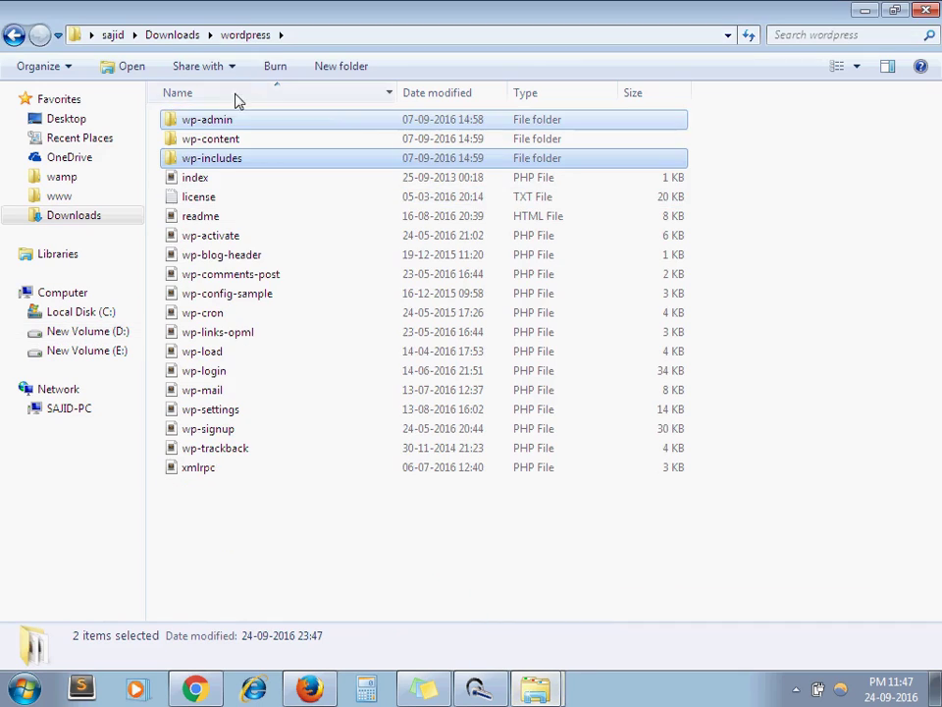
pyautogui.click(292, 571)
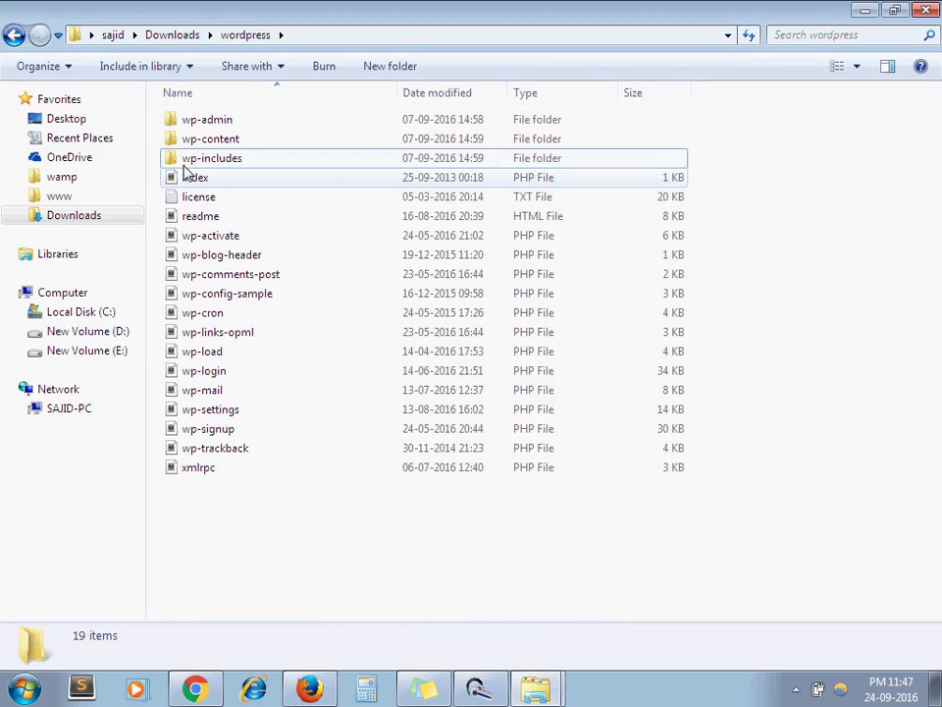
pyautogui.click(192, 182)
pyautogui.hotkey('shift', 'Down')
pyautogui.hotkey('shift', 'Down')
pyautogui.hotkey('shift', 'Down')
pyautogui.hotkey('shift', 'Down')
pyautogui.hotkey('shift', 'Down')
pyautogui.hotkey('shift', 'Down')
pyautogui.hotkey('shift', 'Down')
pyautogui.hotkey('shift', 'Down')
pyautogui.hotkey('shift', 'Down')
pyautogui.hotkey('shift', 'Down')
pyautogui.hotkey('shift', 'Down')
pyautogui.hotkey('shift', 'Down')
pyautogui.hotkey('shift', 'Down')
pyautogui.hotkey('shift', 'Down')
pyautogui.hotkey('shift', 'Down')
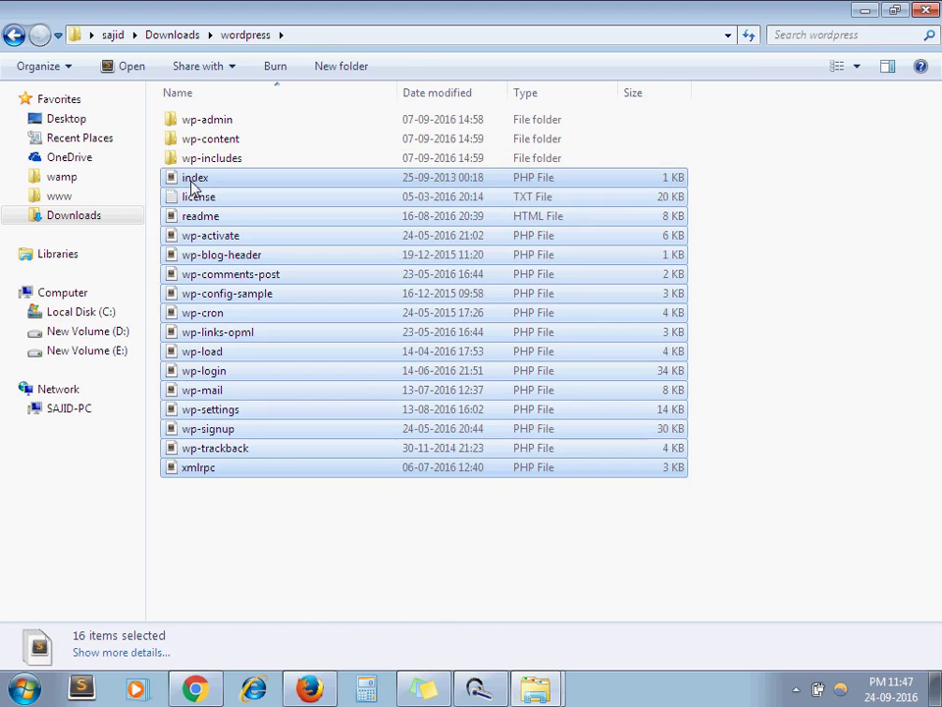
pyautogui.hotkey('alt', 'Tab')
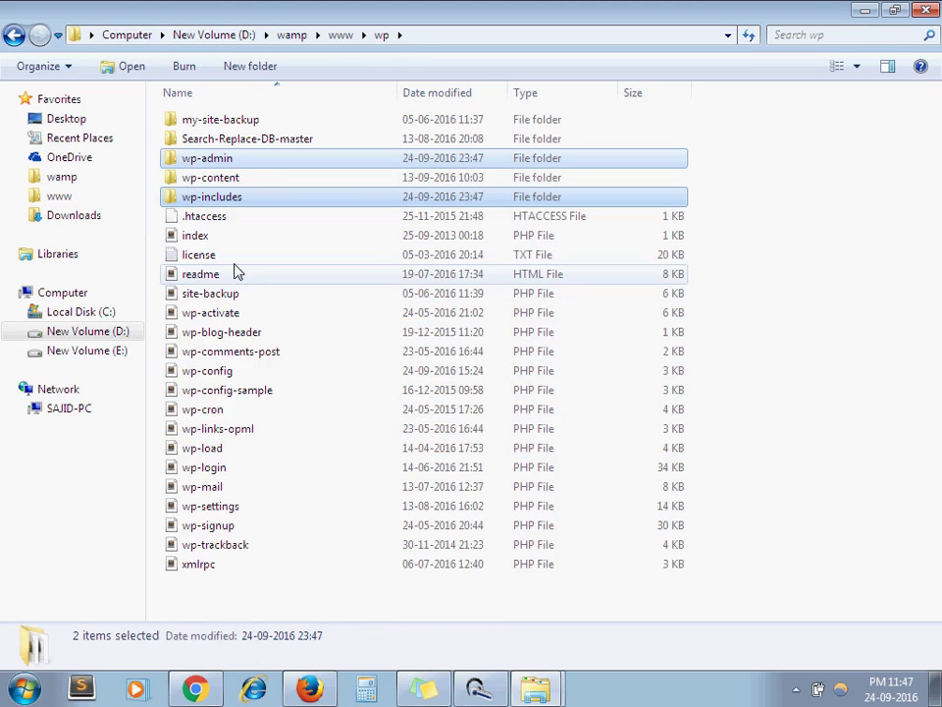
pyautogui.click(204, 375)
pyautogui.click(328, 592)
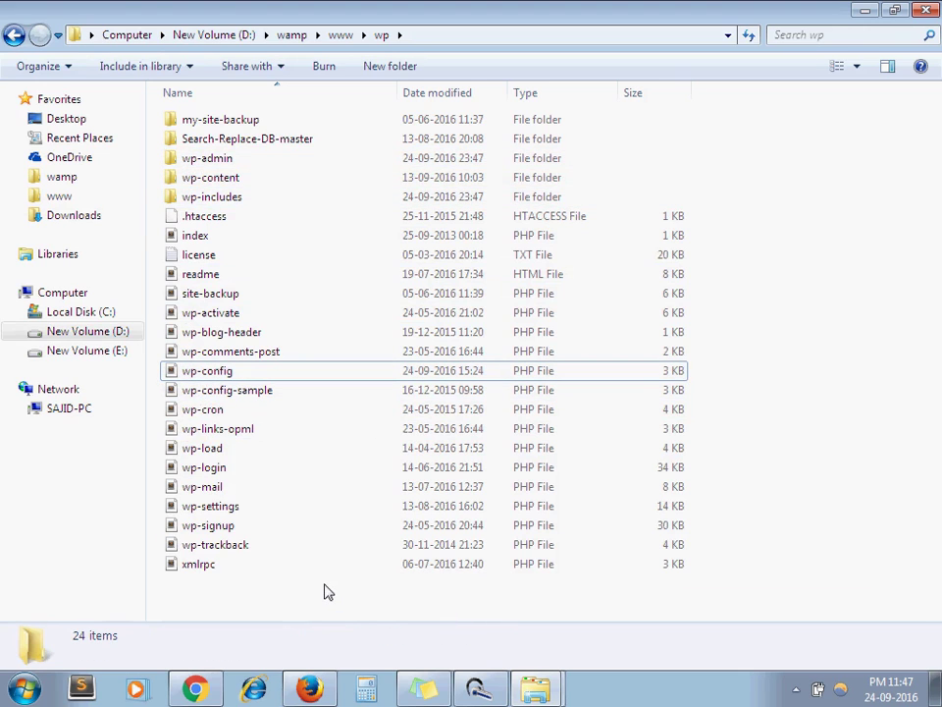
pyautogui.hotkey('ctrl', 'v')
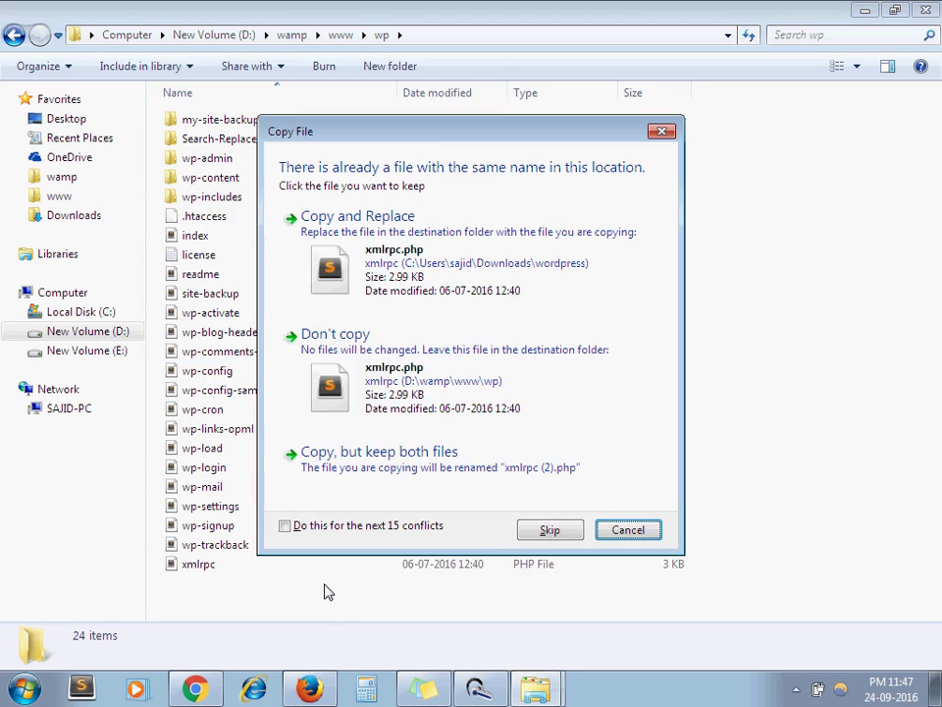
pyautogui.click(283, 527)
pyautogui.click(322, 259)
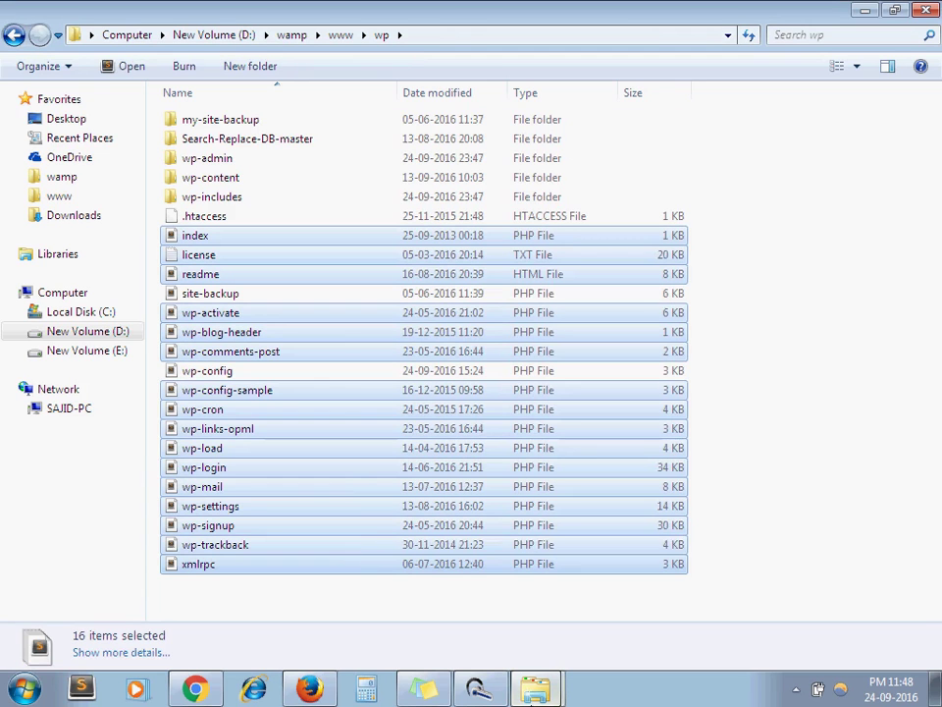
# Step: Try to copy index.php from the extracted wp-content folder into the site's wp-content folder, choosing Don't copy for the conflict
pyautogui.click(407, 614)
pyautogui.moveTo(523, 692)
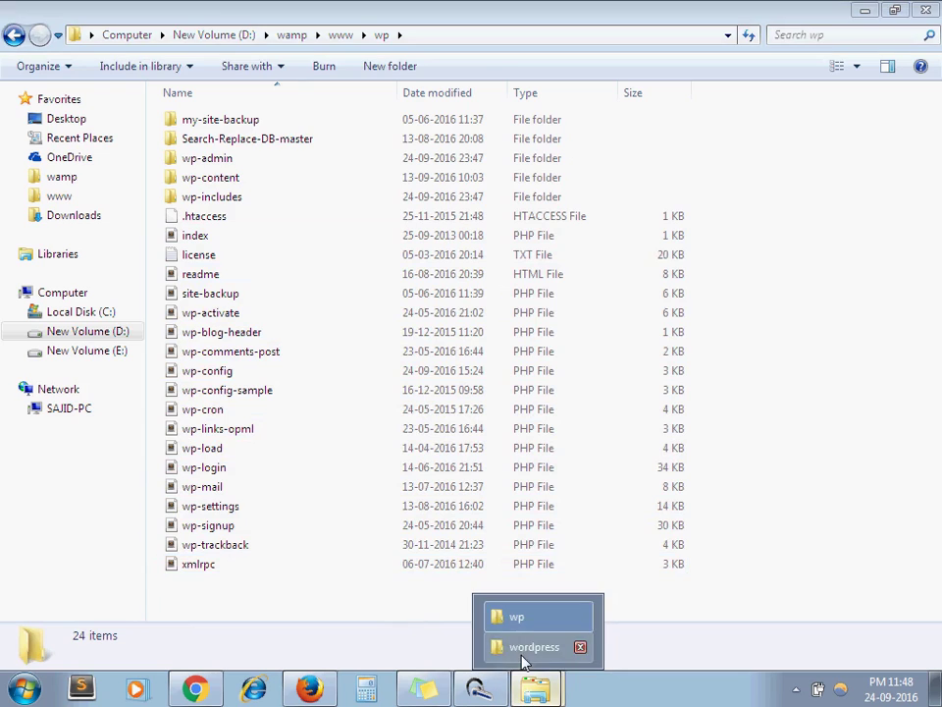
pyautogui.click(538, 647)
pyautogui.doubleClick(209, 142)
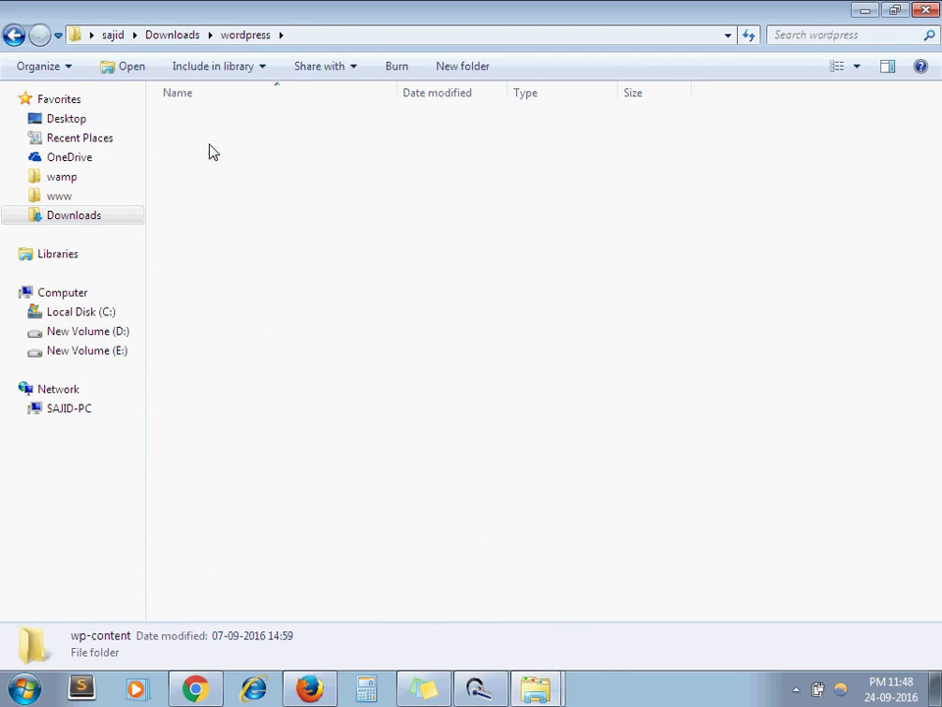
pyautogui.click(198, 163)
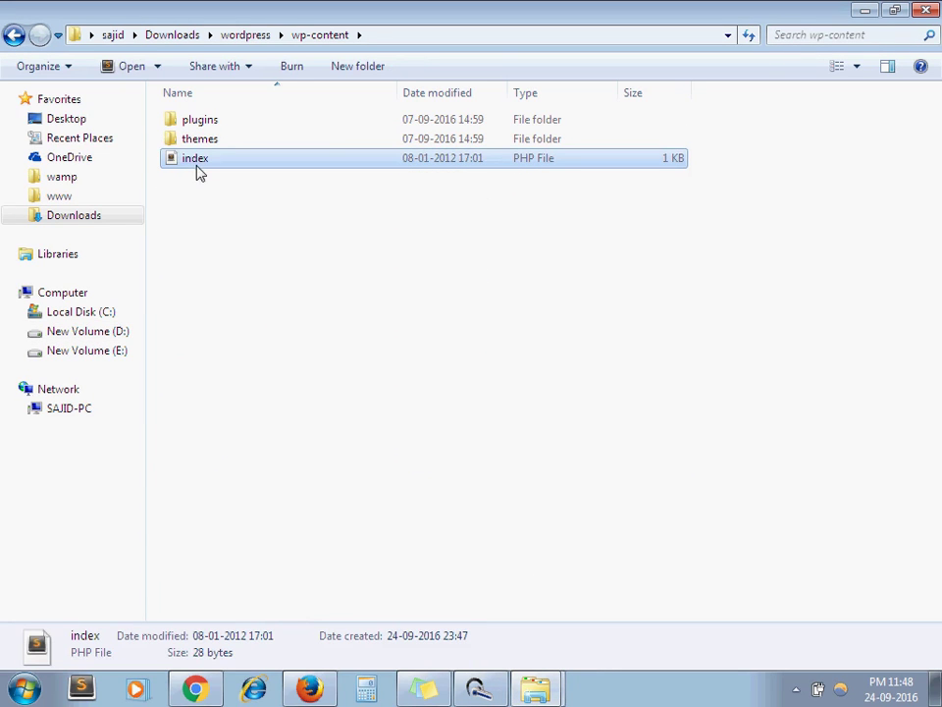
pyautogui.click(535, 687)
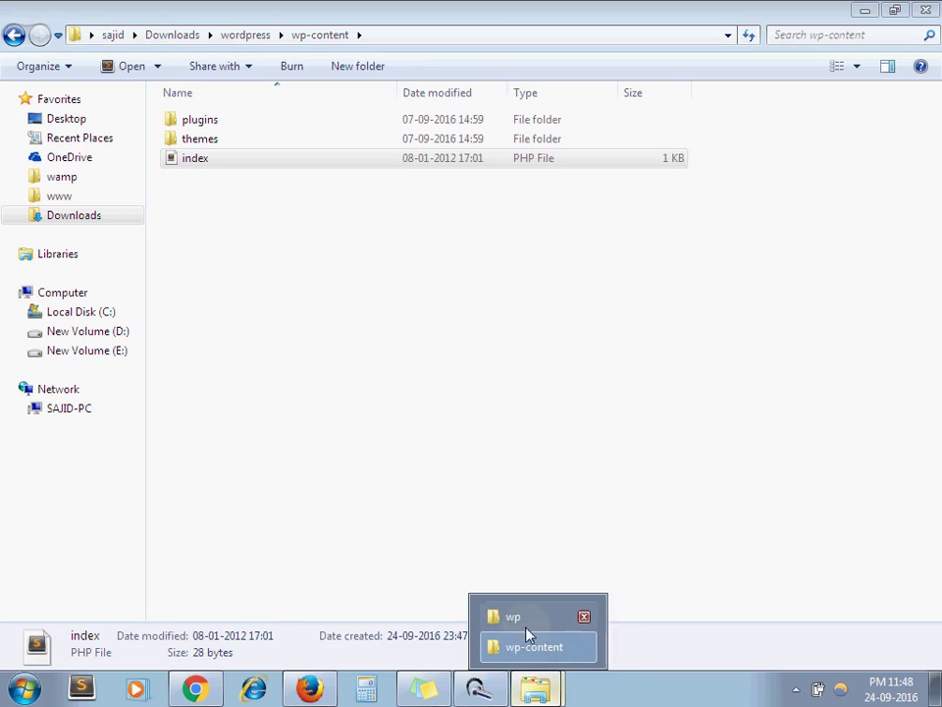
pyautogui.click(519, 616)
pyautogui.doubleClick(197, 177)
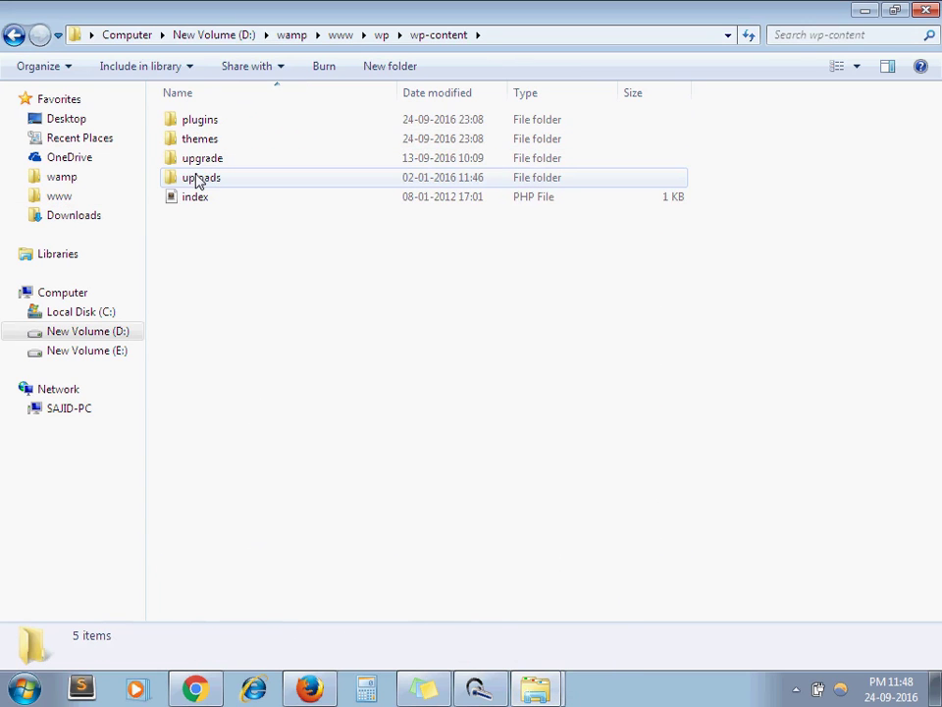
pyautogui.hotkey('ctrl', 'v')
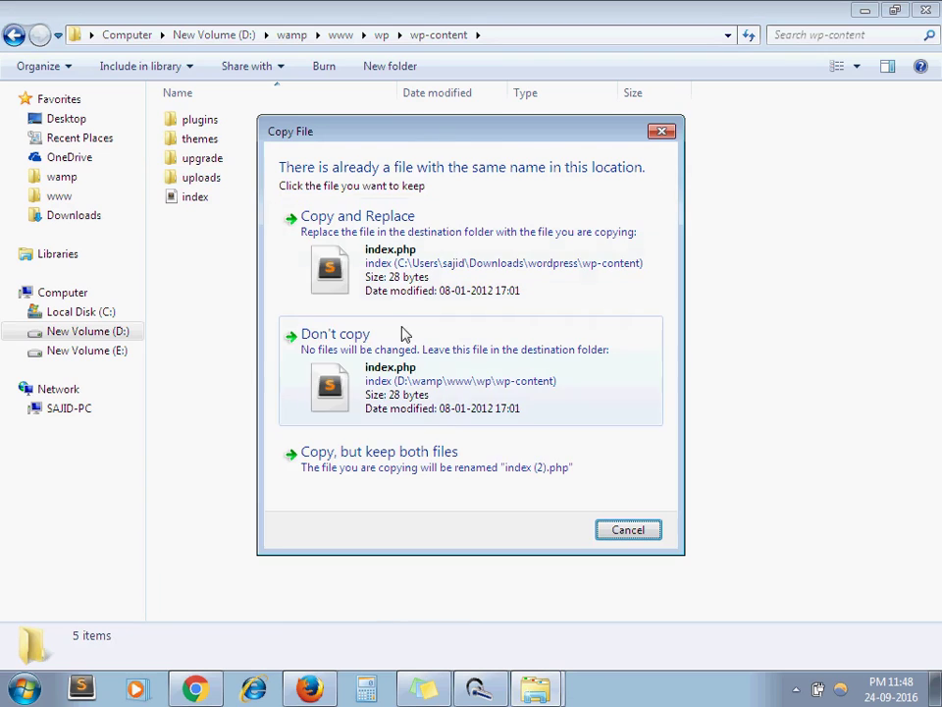
pyautogui.click(406, 333)
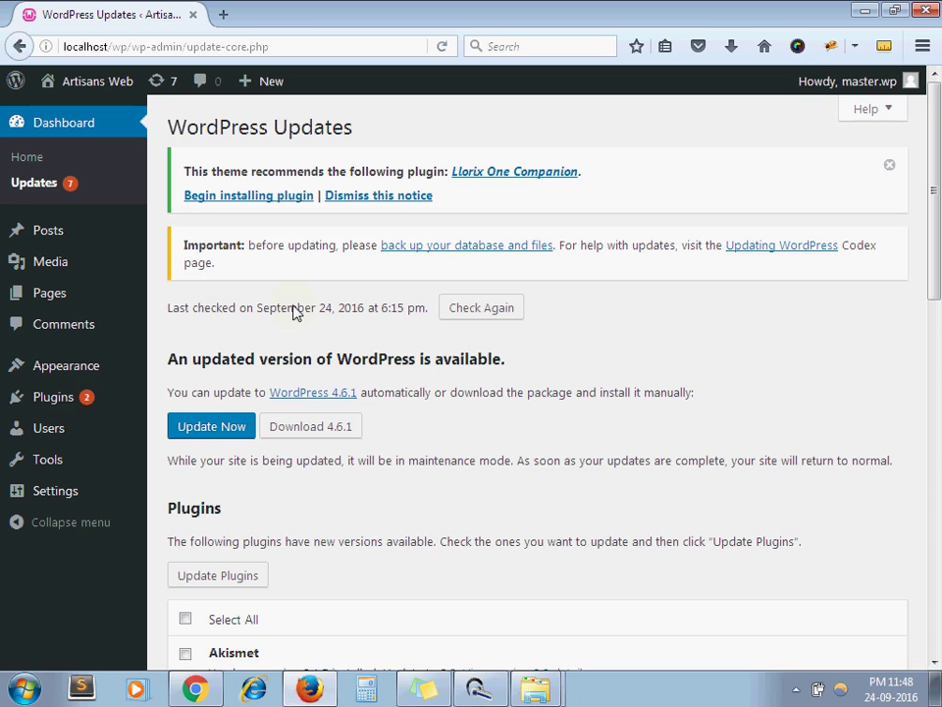
# Step: Switch to Firefox and open the site's WordPress Dashboard
pyautogui.click(62, 128)
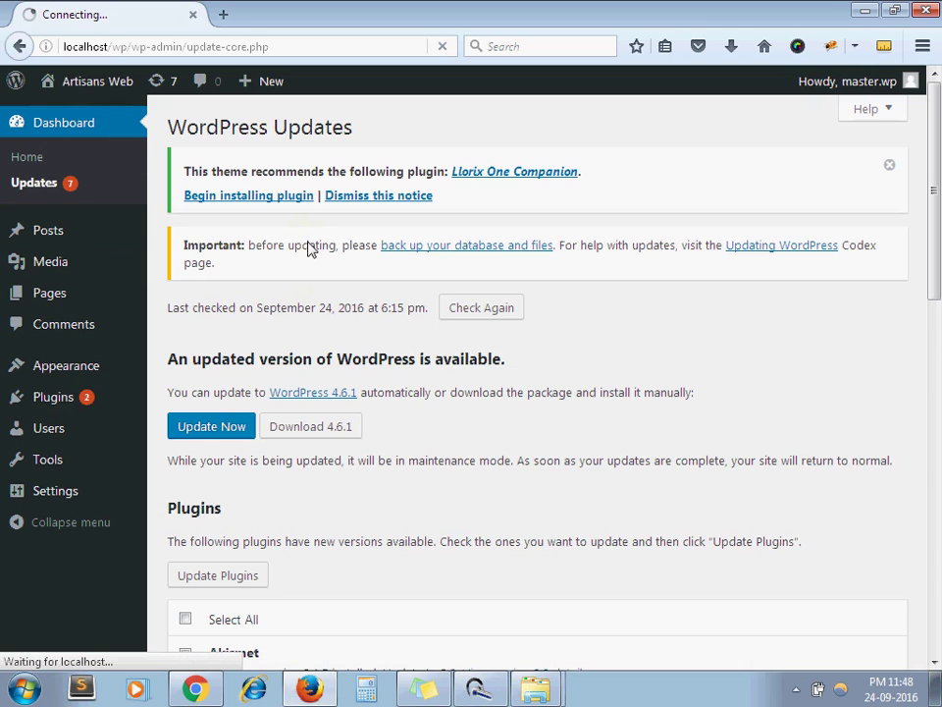